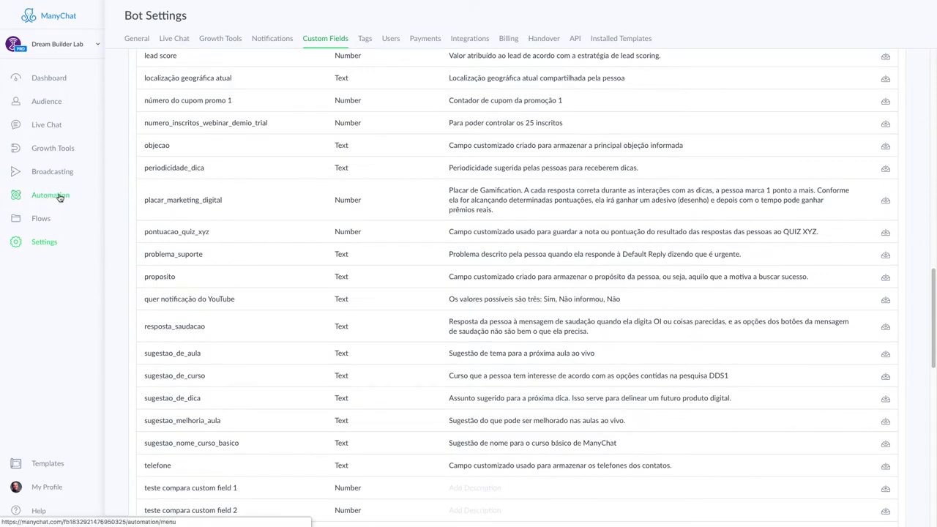
Create a new custom rule in the Automation section's Rules
{"action": "left_click", "coordinate": [59, 196]}
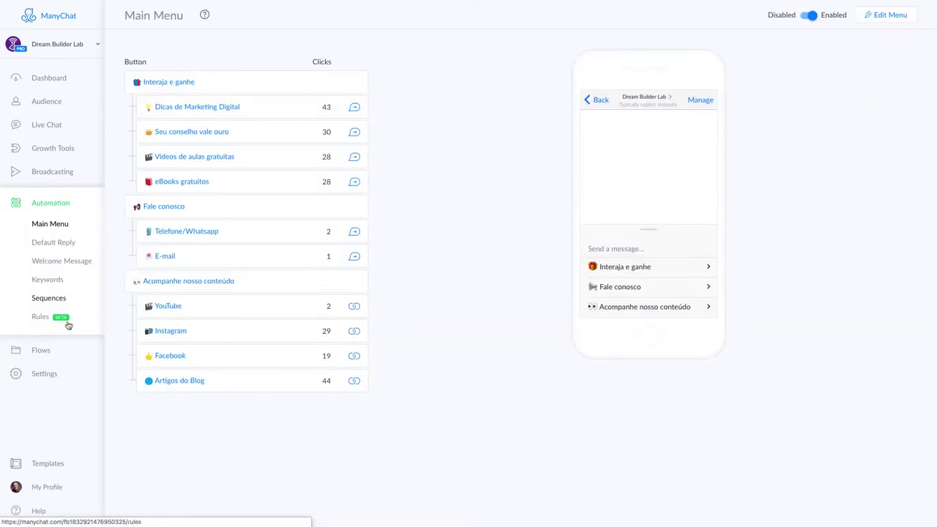
{"action": "left_click", "coordinate": [41, 317]}
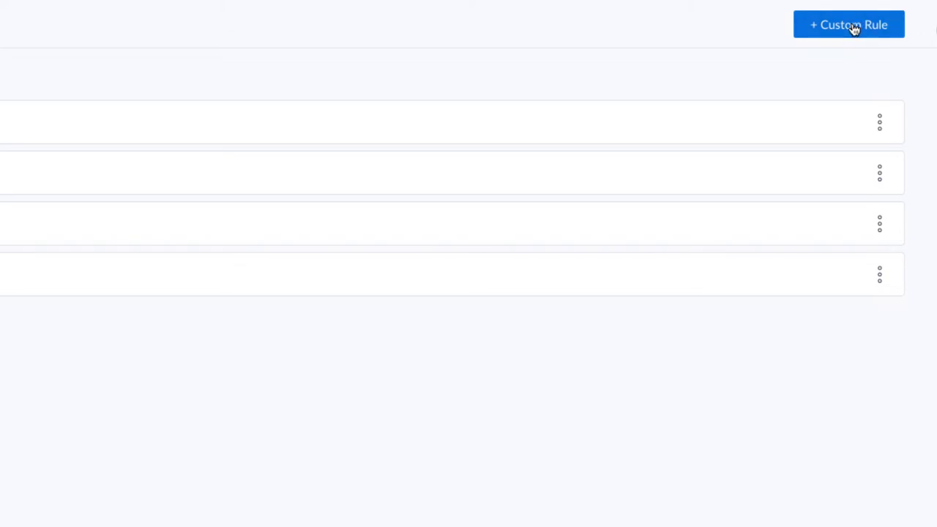
{"action": "left_click", "coordinate": [853, 26]}
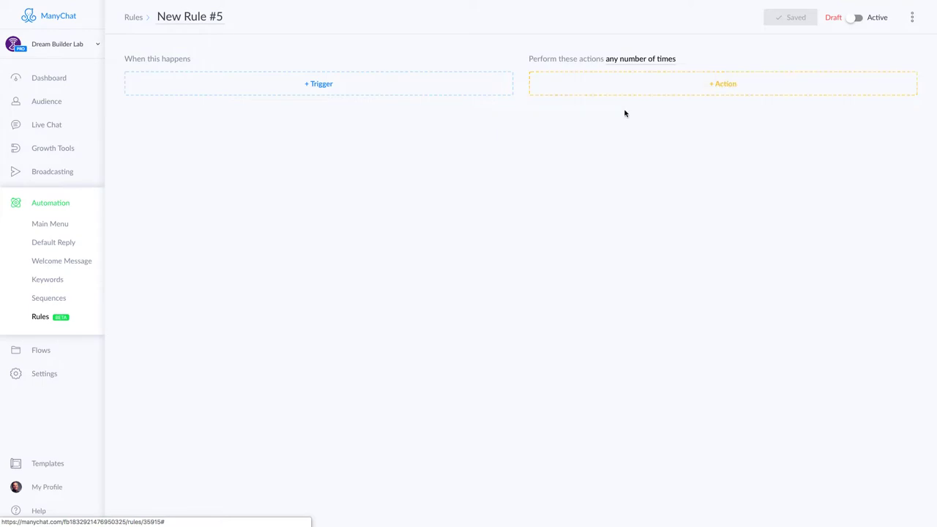
Add a "Custom field value changed" trigger to the new rule and choose the "lead score" field for it
{"action": "left_click", "coordinate": [316, 86]}
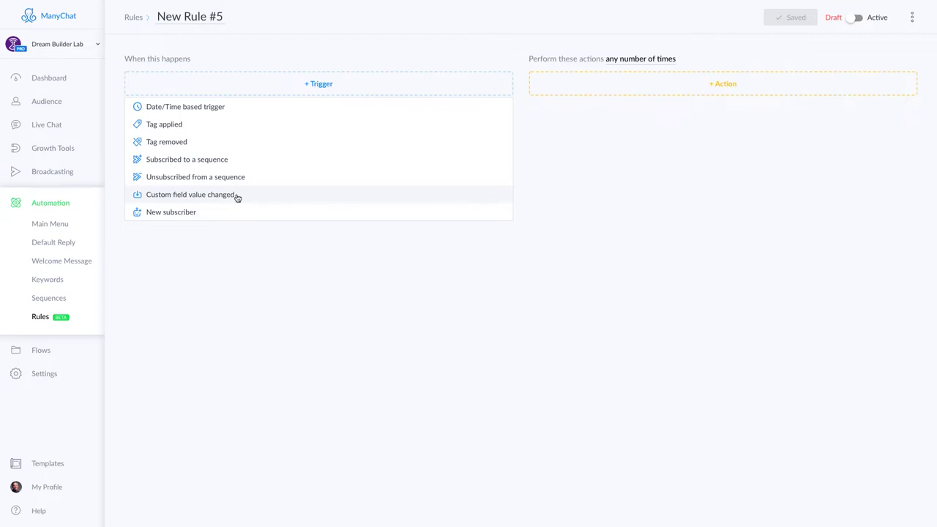
{"action": "left_click", "coordinate": [183, 196]}
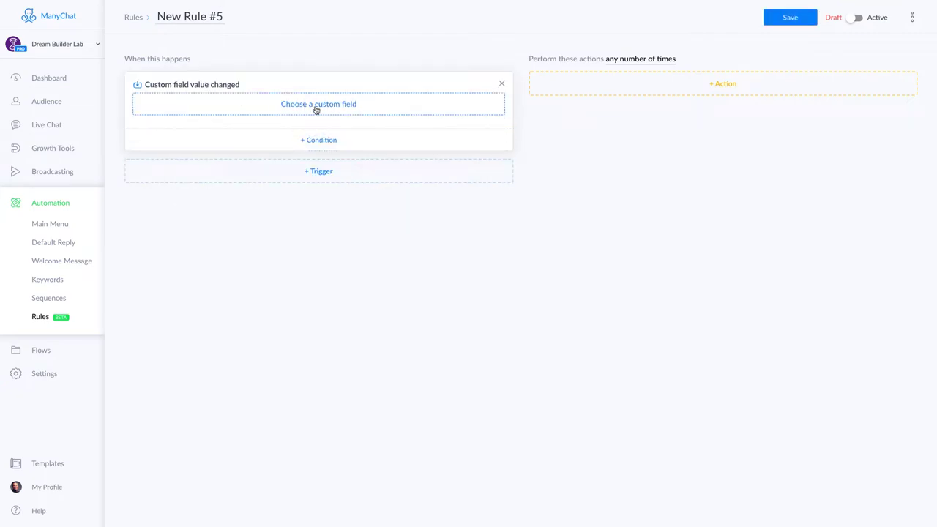
{"action": "left_click", "coordinate": [319, 104]}
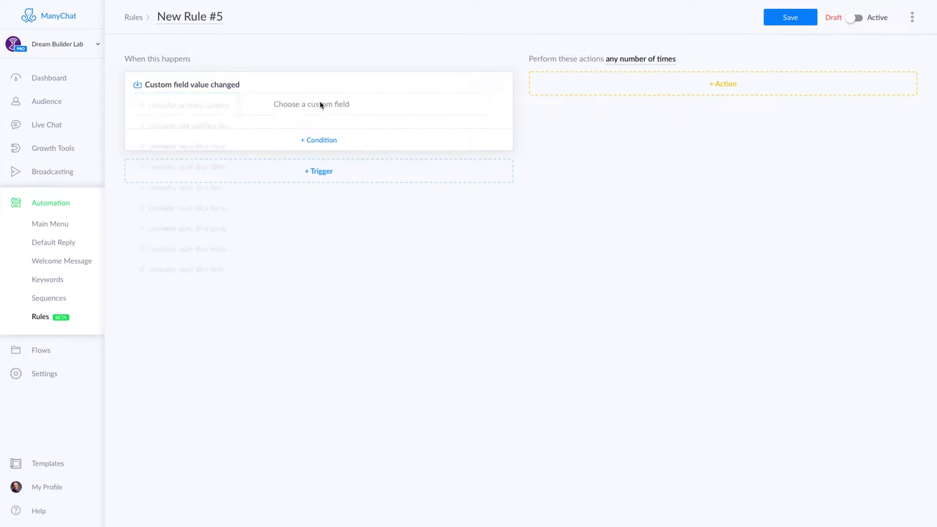
{"action": "scroll", "coordinate": [182, 184], "scroll_direction": "down", "scroll_amount": 5}
{"action": "scroll", "coordinate": [181, 183], "scroll_direction": "down", "scroll_amount": 3}
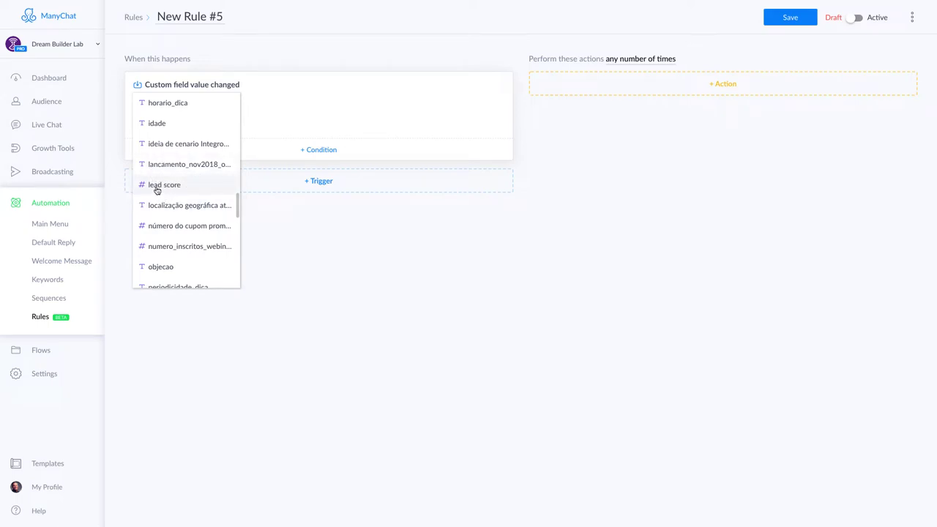
{"action": "left_click", "coordinate": [176, 186]}
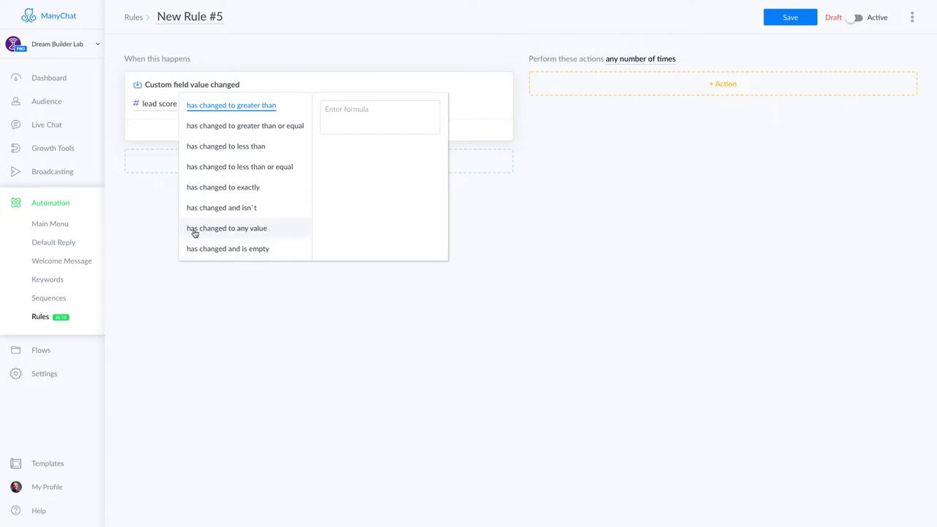
Set the lead score trigger's comparison to "has changed to exactly" 0
{"action": "left_click", "coordinate": [221, 189]}
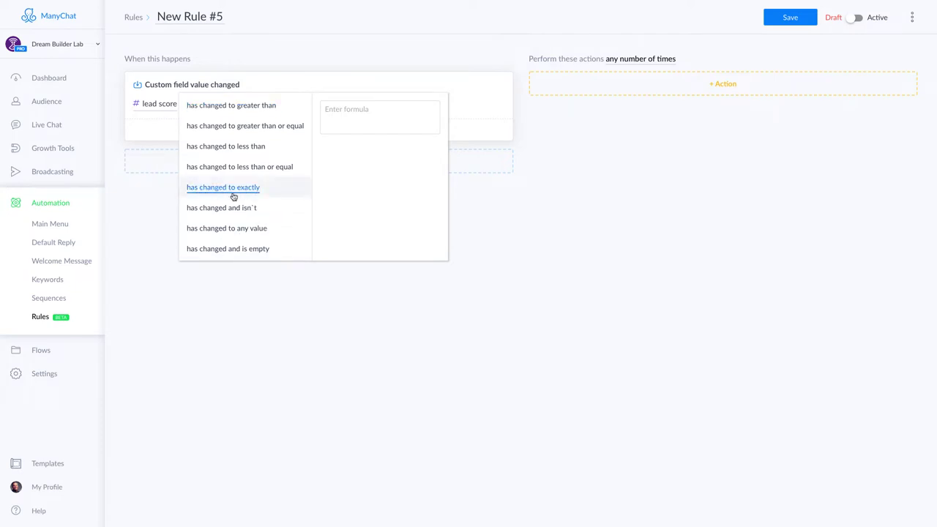
{"action": "left_click", "coordinate": [370, 107]}
{"action": "type", "text": "0"}
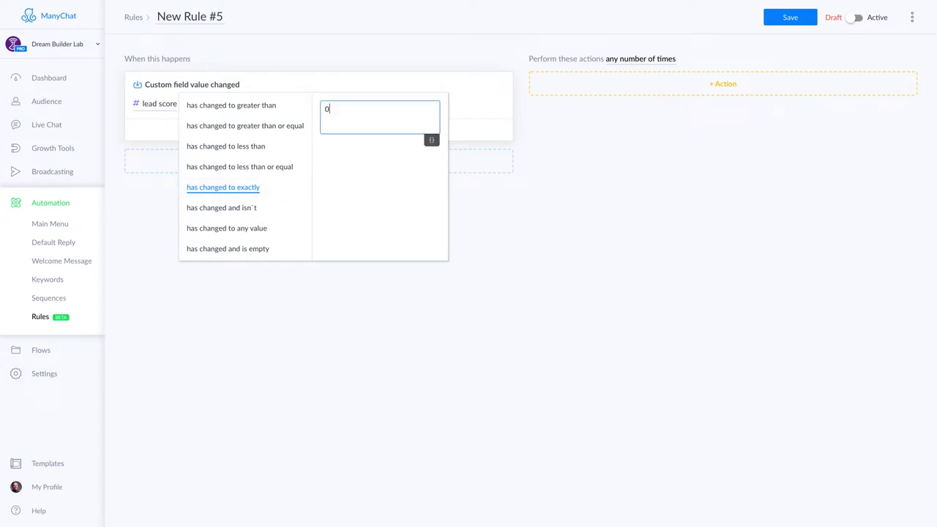
{"action": "left_click", "coordinate": [398, 84]}
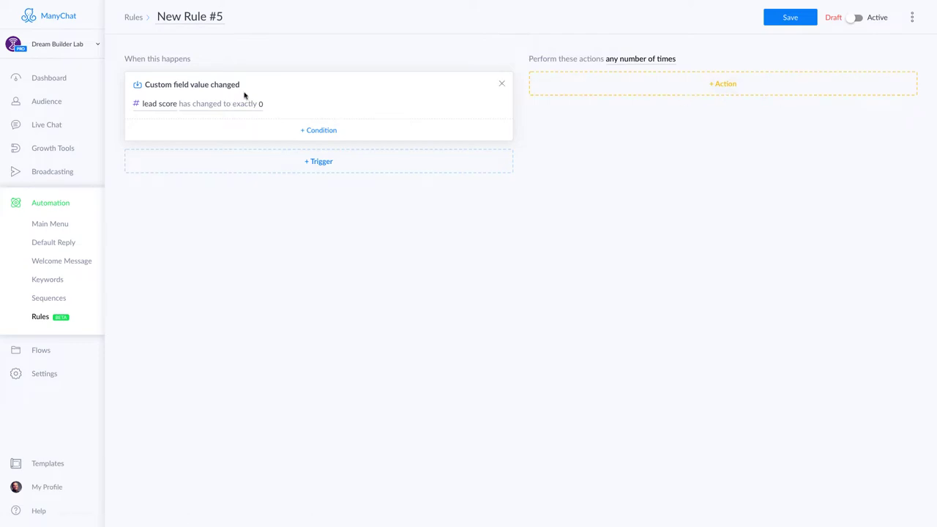
Add a "Start a Flow" action using the "Confirmação de cancelamento automático" flow from the "Testes com Rules" folder
{"action": "left_click", "coordinate": [724, 86]}
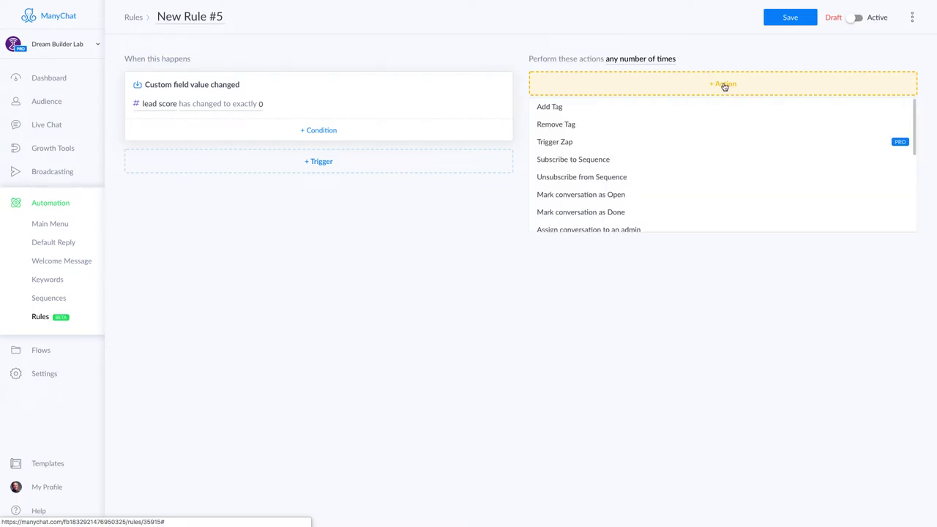
{"action": "scroll", "coordinate": [628, 189], "scroll_direction": "down", "scroll_amount": 3}
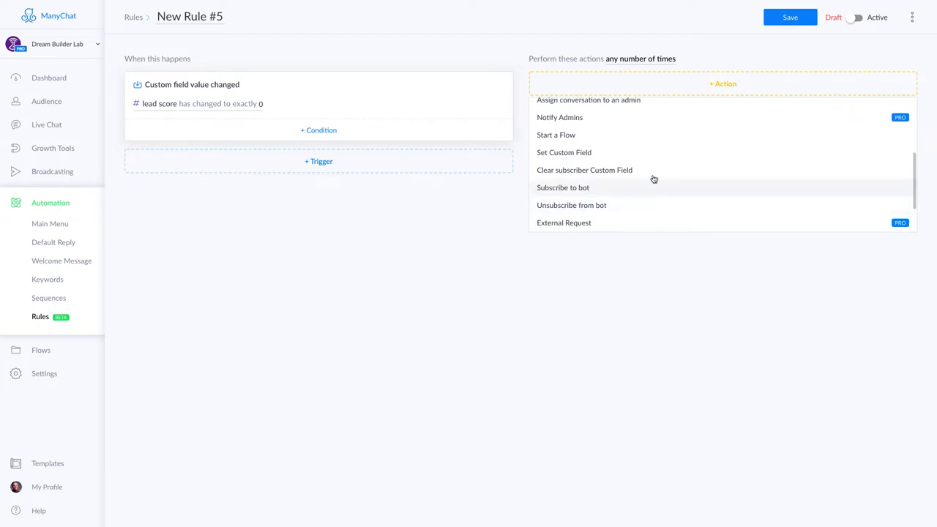
{"action": "left_click", "coordinate": [570, 136]}
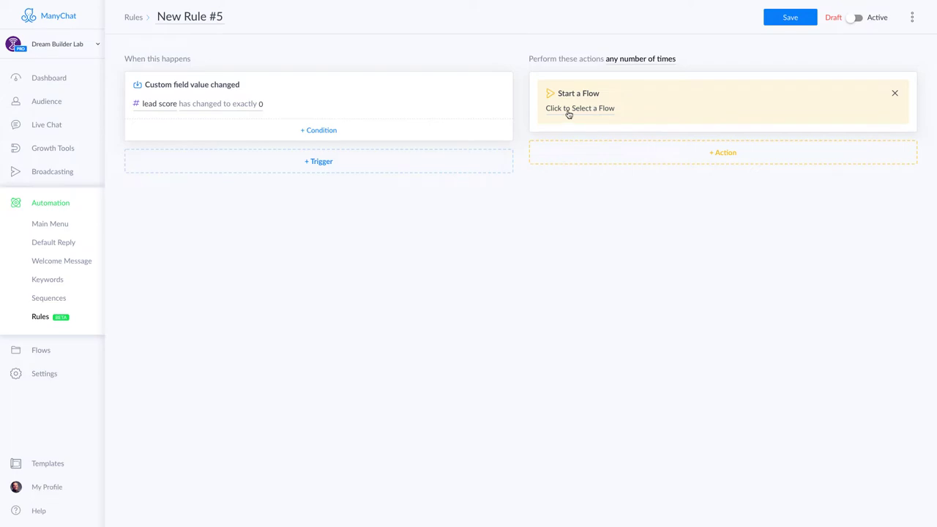
{"action": "left_click", "coordinate": [607, 110]}
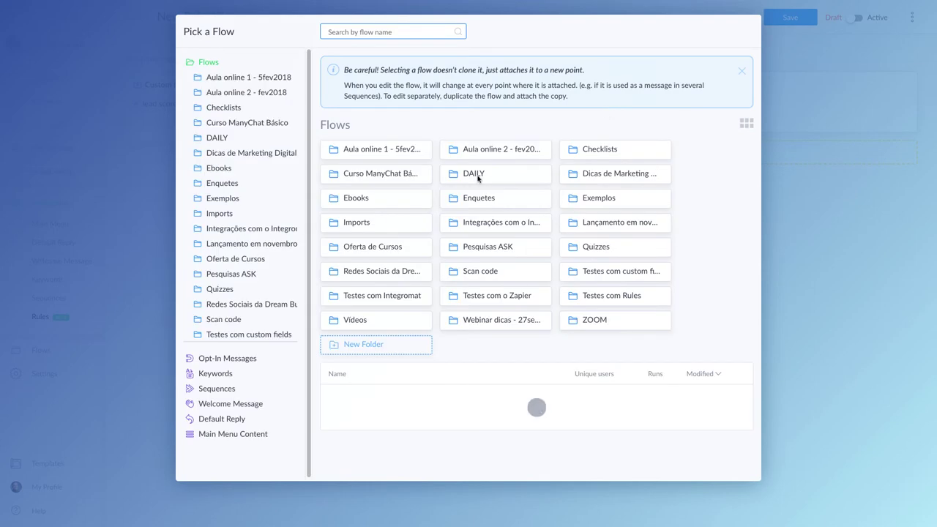
{"action": "left_click", "coordinate": [604, 299]}
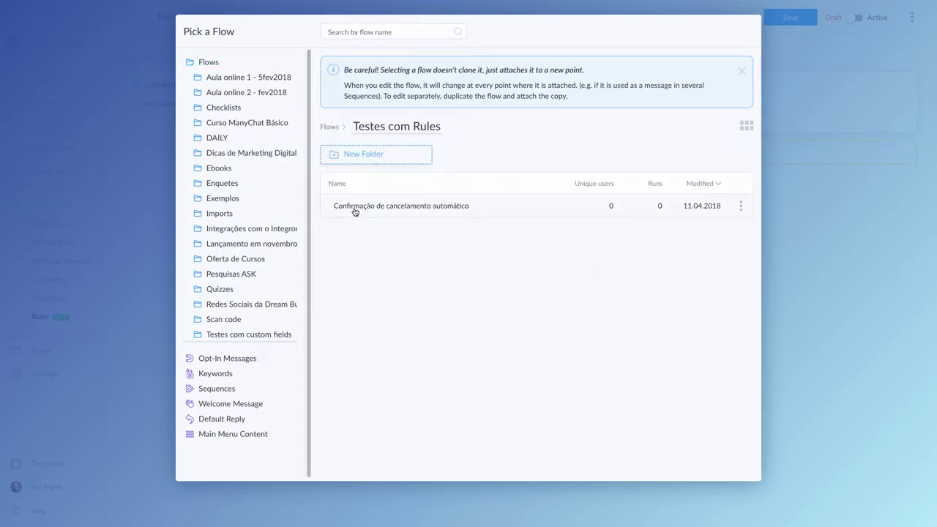
{"action": "left_click", "coordinate": [414, 207]}
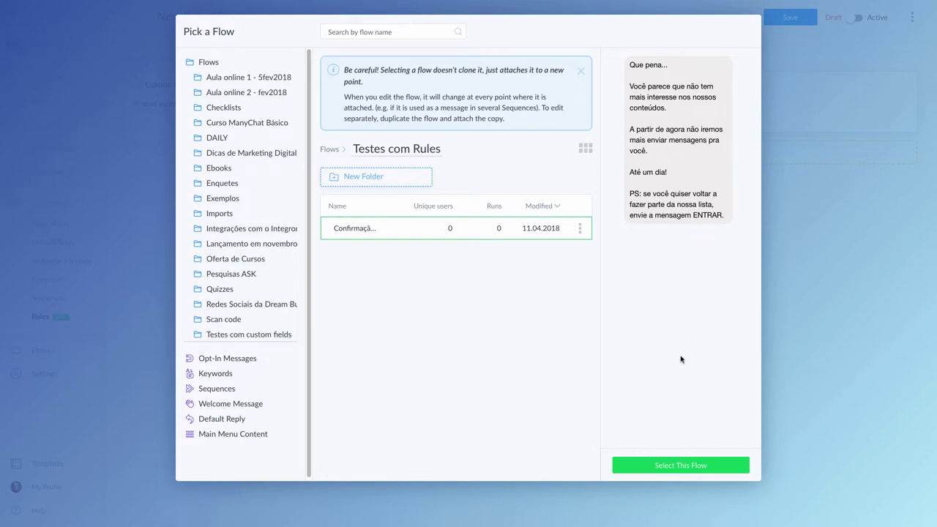
{"action": "left_click", "coordinate": [704, 469]}
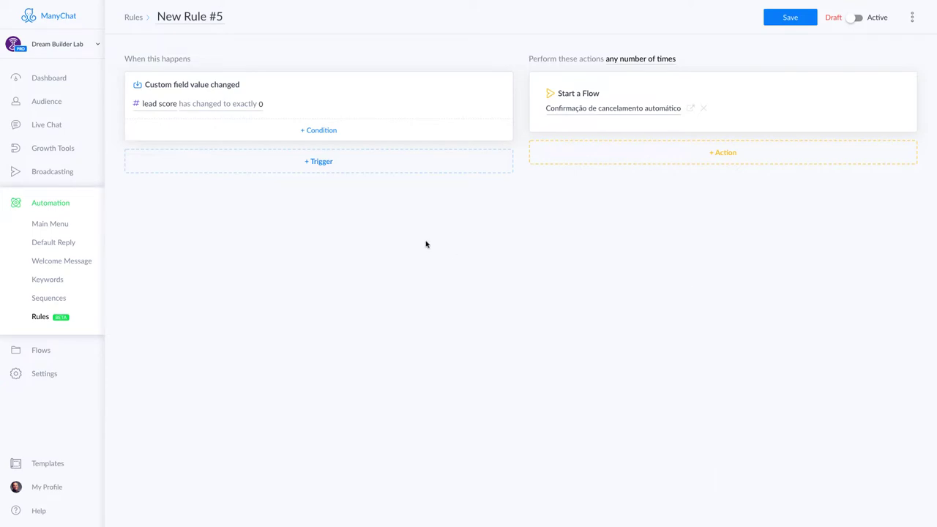
Rename the rule as "Teste de cancelamento de lead"
{"action": "left_click", "coordinate": [188, 16]}
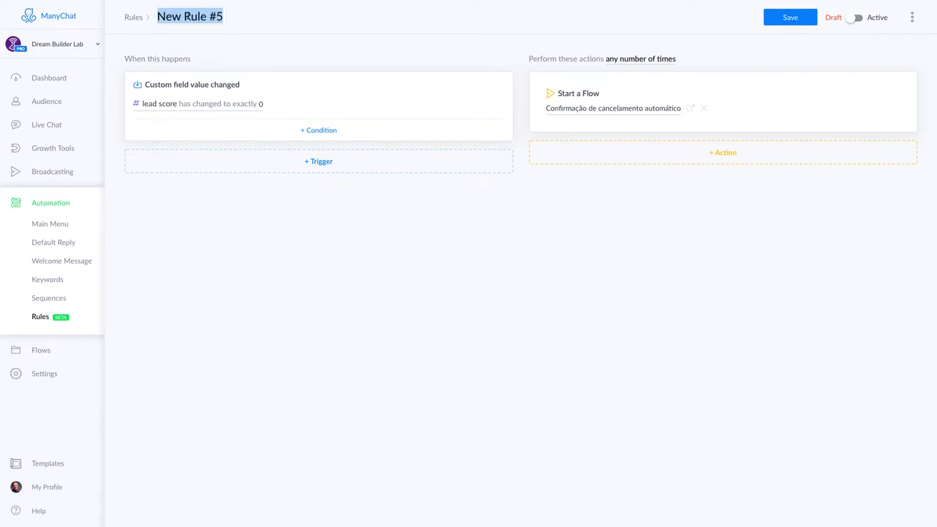
{"action": "type", "text": "Teste"}
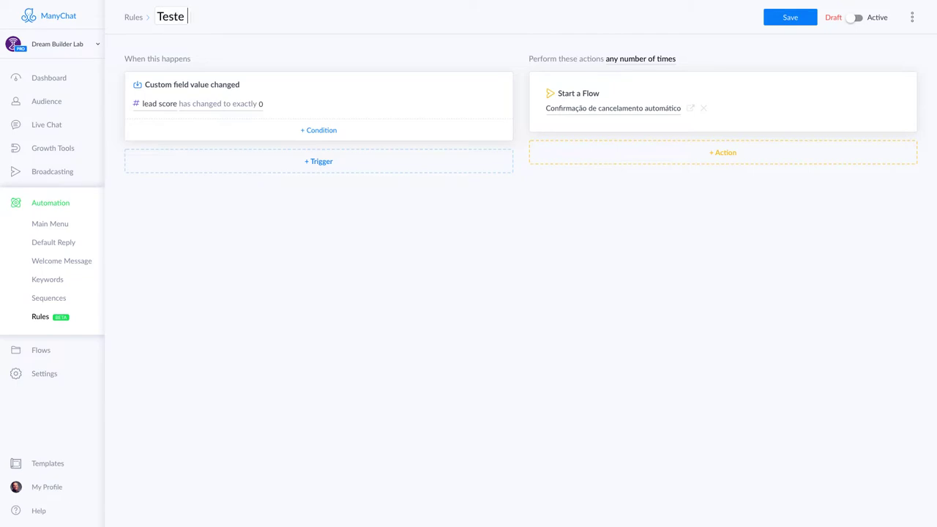
{"action": "type", "text": " de cancelamento de lead"}
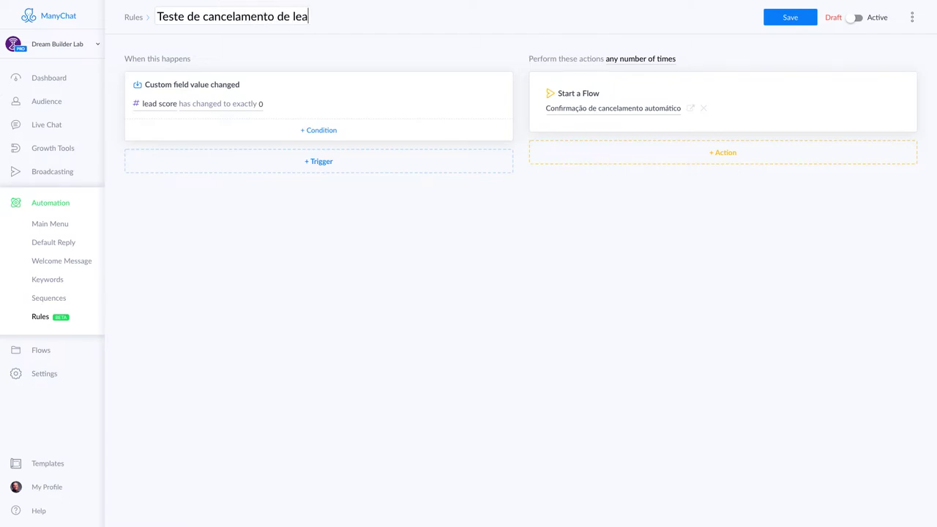
{"action": "key", "text": "Return"}
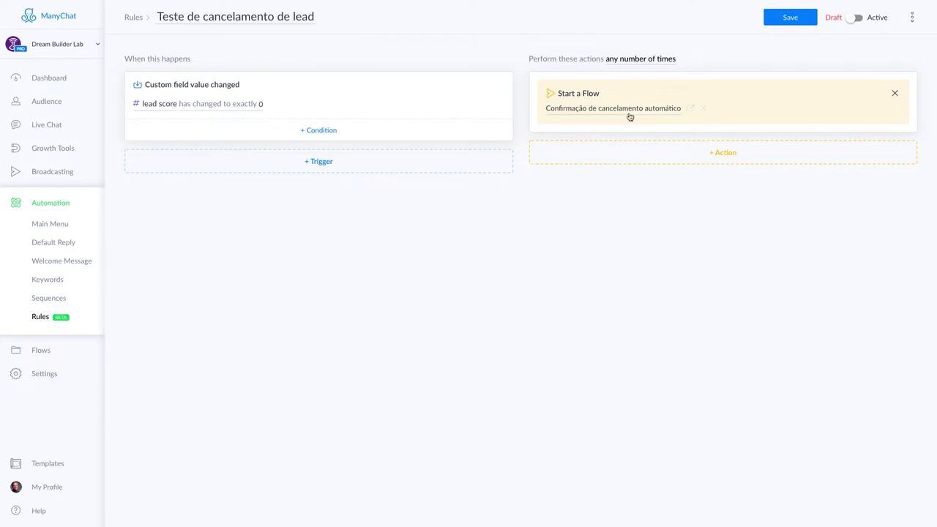
Open the flow attached to the rule's action and examine its message and follow-up action with the statistics collapsed
{"action": "left_click", "coordinate": [691, 109]}
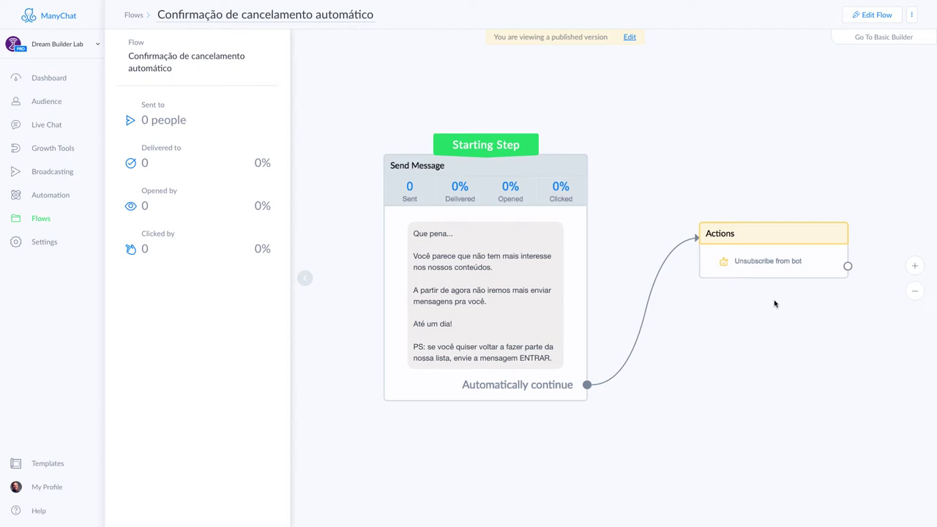
{"action": "left_click", "coordinate": [348, 216]}
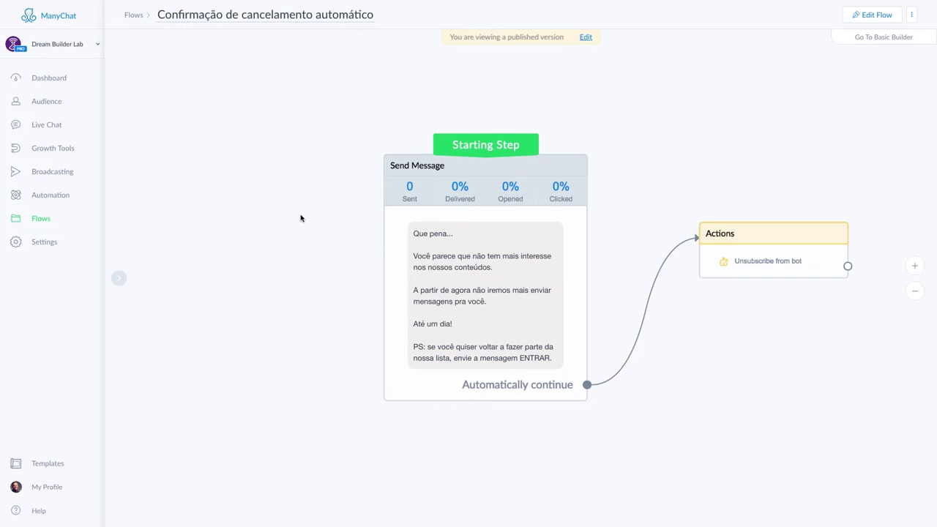
Return to the automation rules and open "Cancela lead se não houver interação nos últimos 30 dias"
{"action": "left_click", "coordinate": [45, 199]}
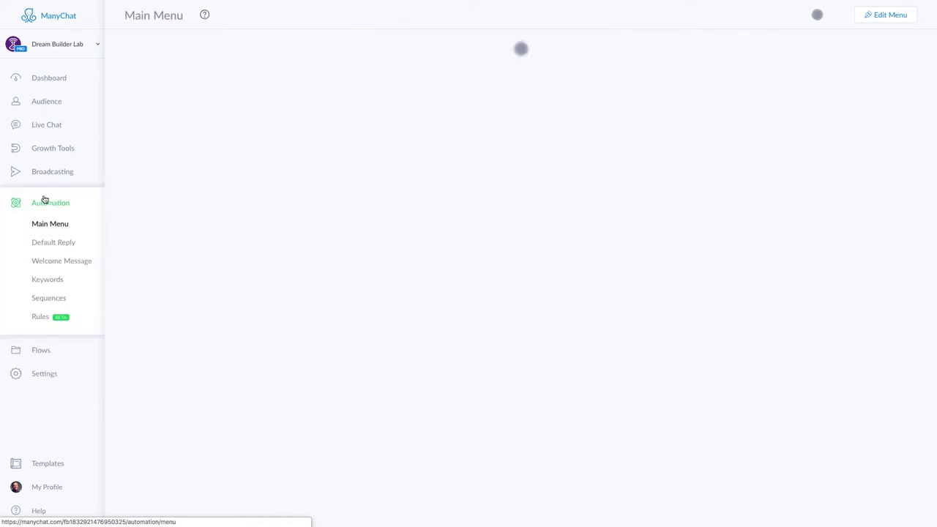
{"action": "left_click", "coordinate": [42, 317]}
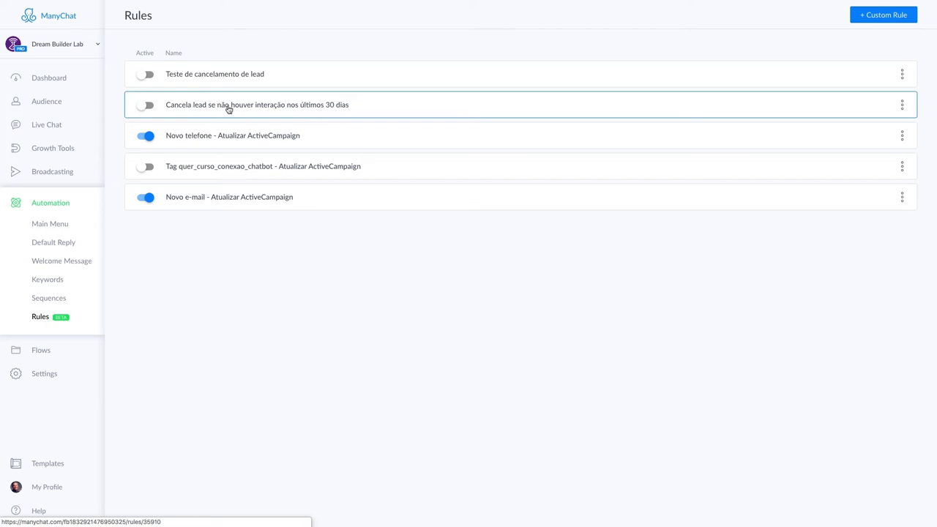
{"action": "left_click", "coordinate": [322, 106]}
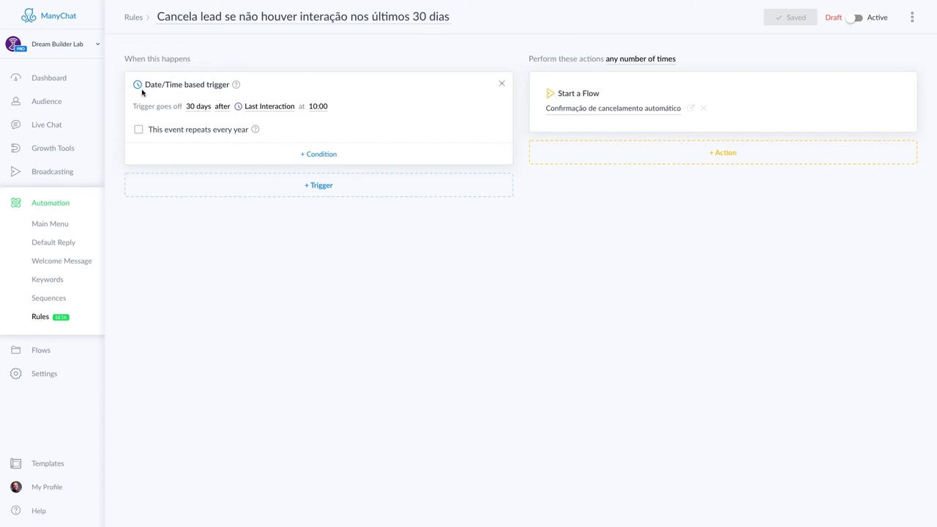
{"action": "left_click_drag", "start_coordinate": [146, 84], "coordinate": [188, 84]}
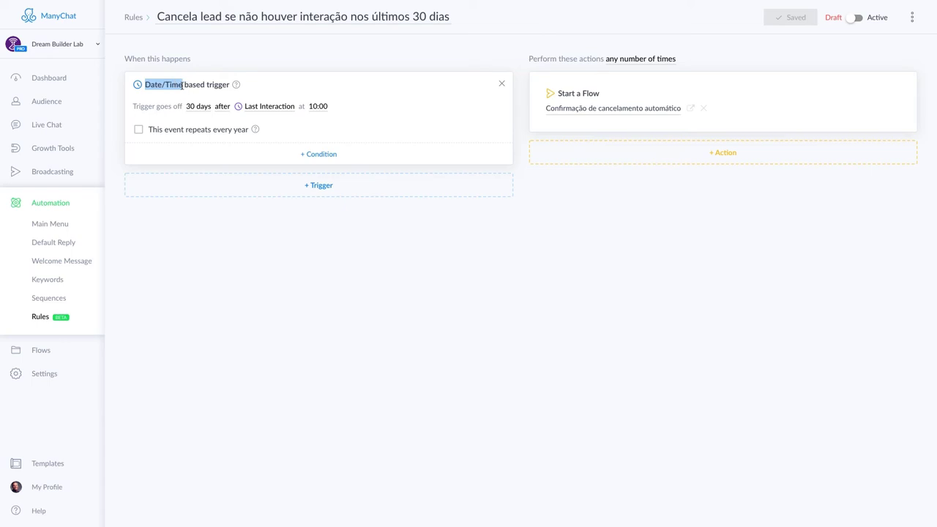
{"action": "left_click", "coordinate": [180, 87]}
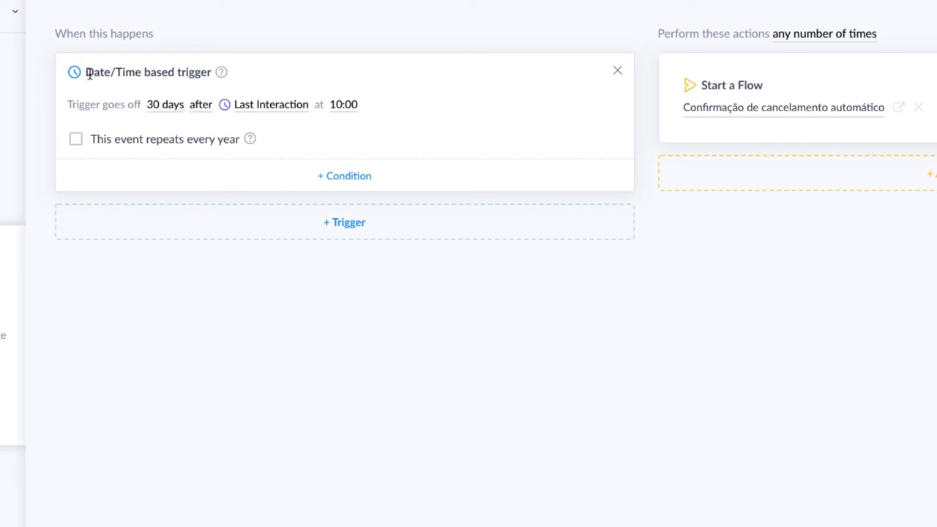
{"action": "left_click_drag", "start_coordinate": [86, 73], "coordinate": [139, 74]}
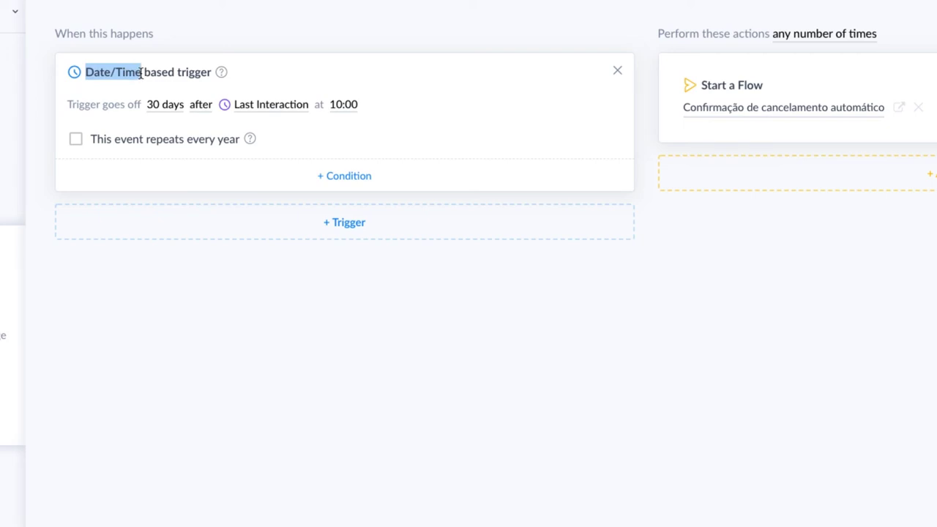
{"action": "left_click", "coordinate": [97, 73]}
{"action": "left_click_drag", "start_coordinate": [85, 73], "coordinate": [139, 74]}
{"action": "left_click", "coordinate": [138, 74]}
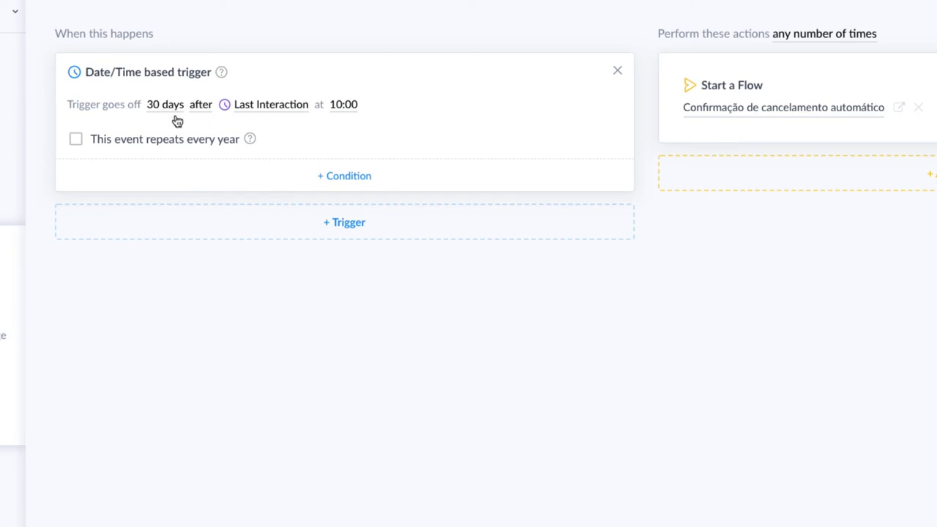
Set the firing time of the rule's Date/Time based trigger to 13:00
{"action": "left_click", "coordinate": [349, 106]}
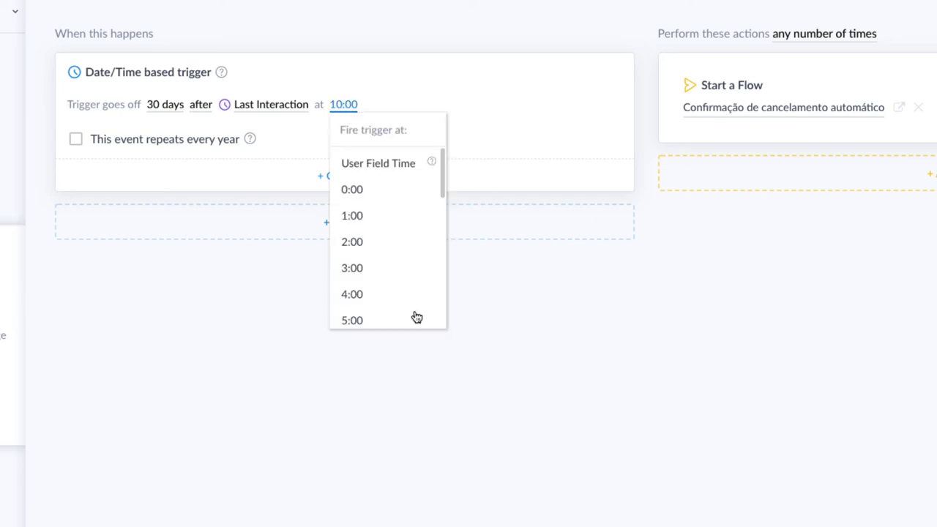
{"action": "scroll", "coordinate": [397, 277], "scroll_direction": "down", "scroll_amount": 3}
{"action": "scroll", "coordinate": [396, 269], "scroll_direction": "down", "scroll_amount": 3}
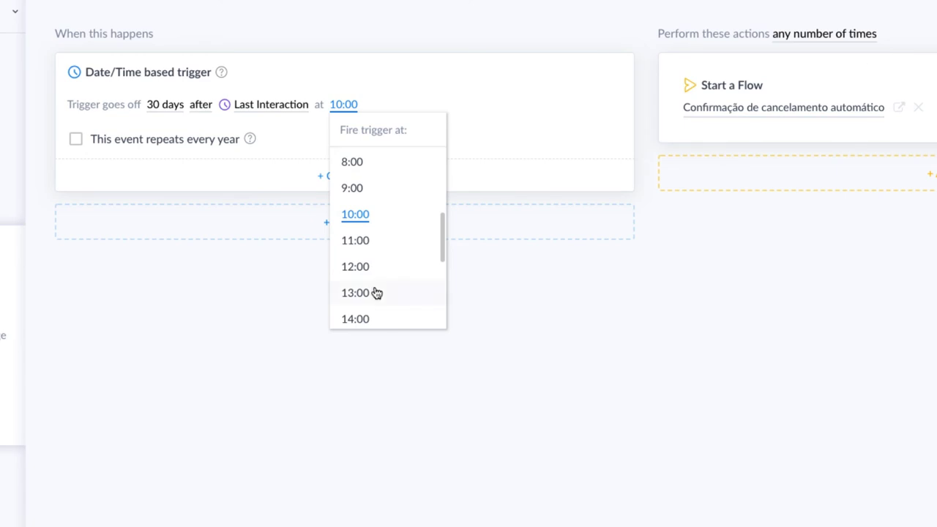
{"action": "left_click", "coordinate": [374, 292]}
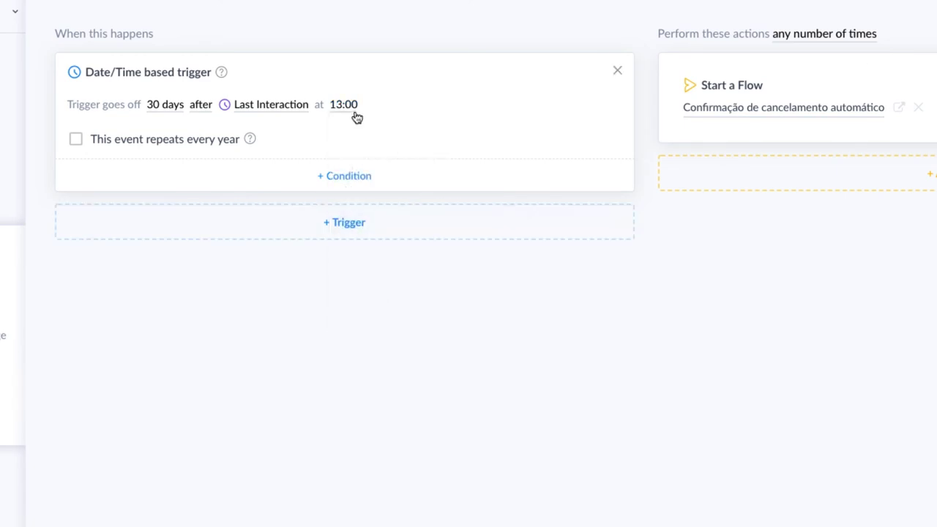